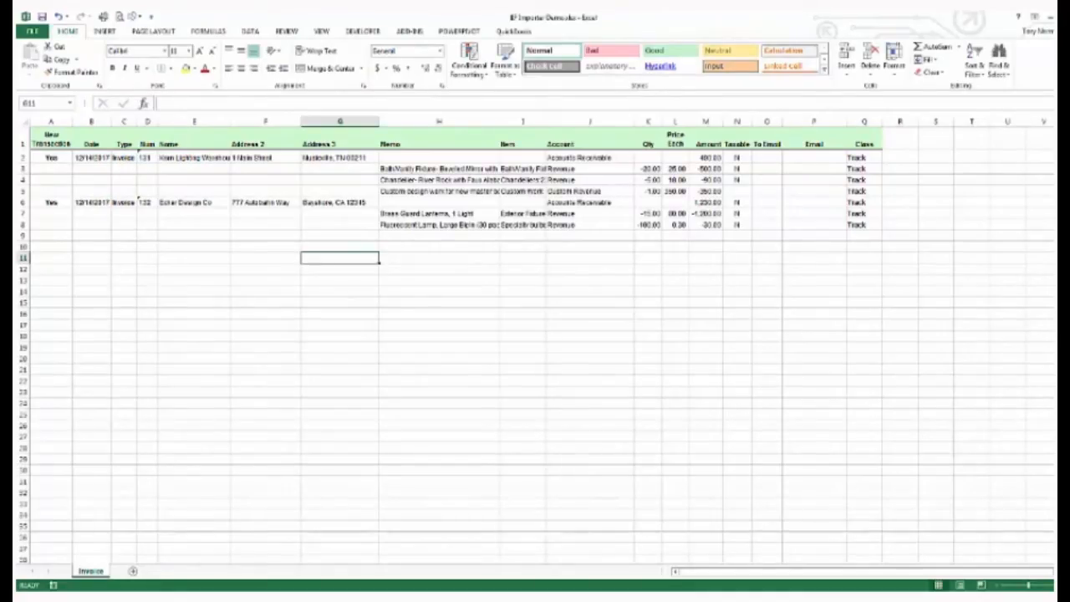
Step: Open the IIF Transaction Creator examples, show the Multi-Row Invoice example, and configure the creator to use that layout
left_click(405, 31)
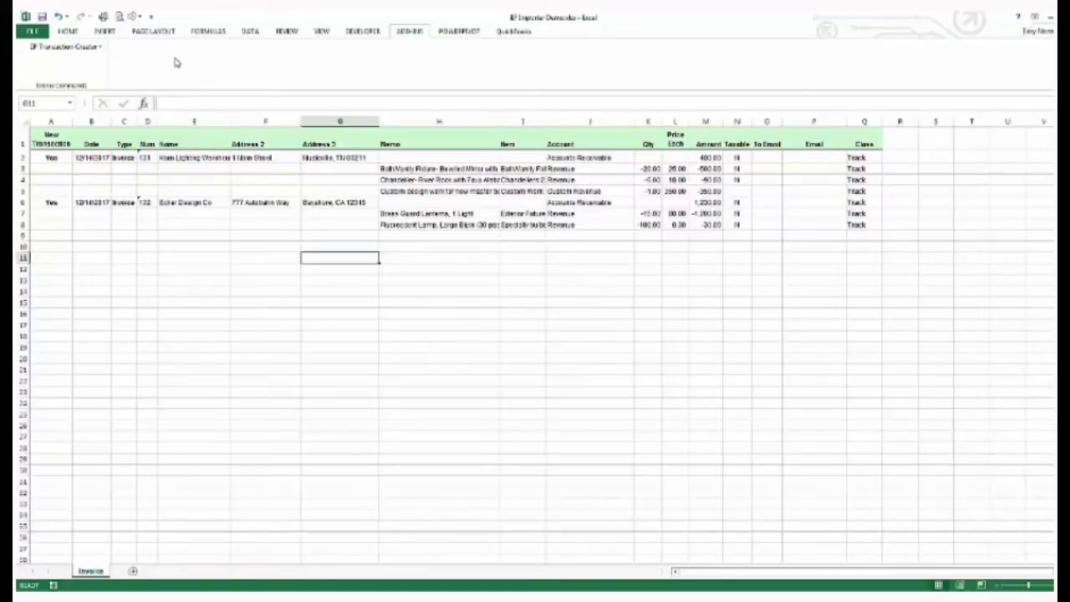
left_click(62, 47)
left_click(52, 62)
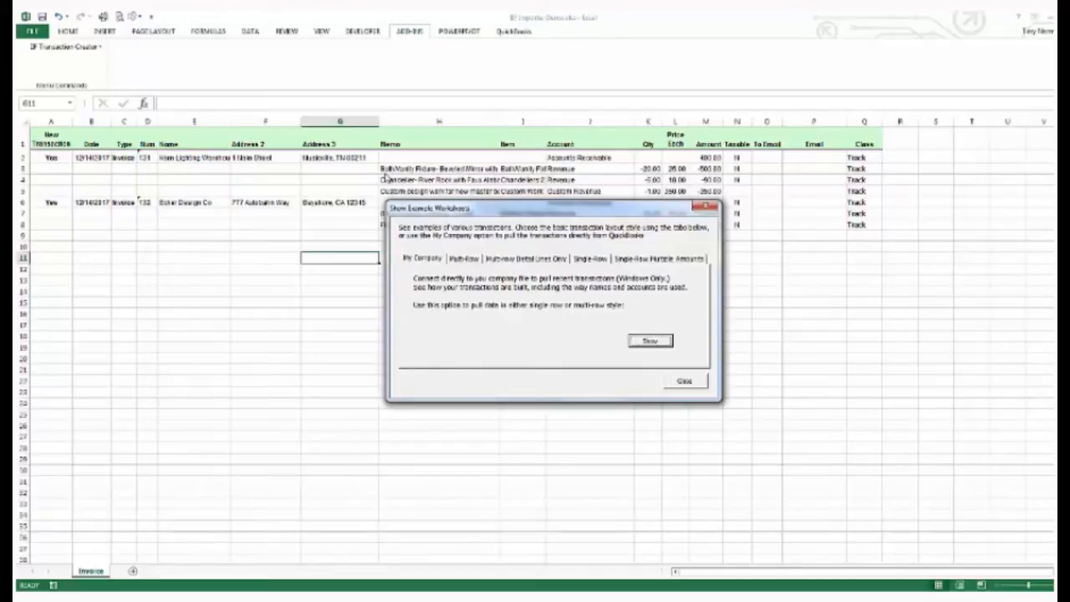
left_click(454, 259)
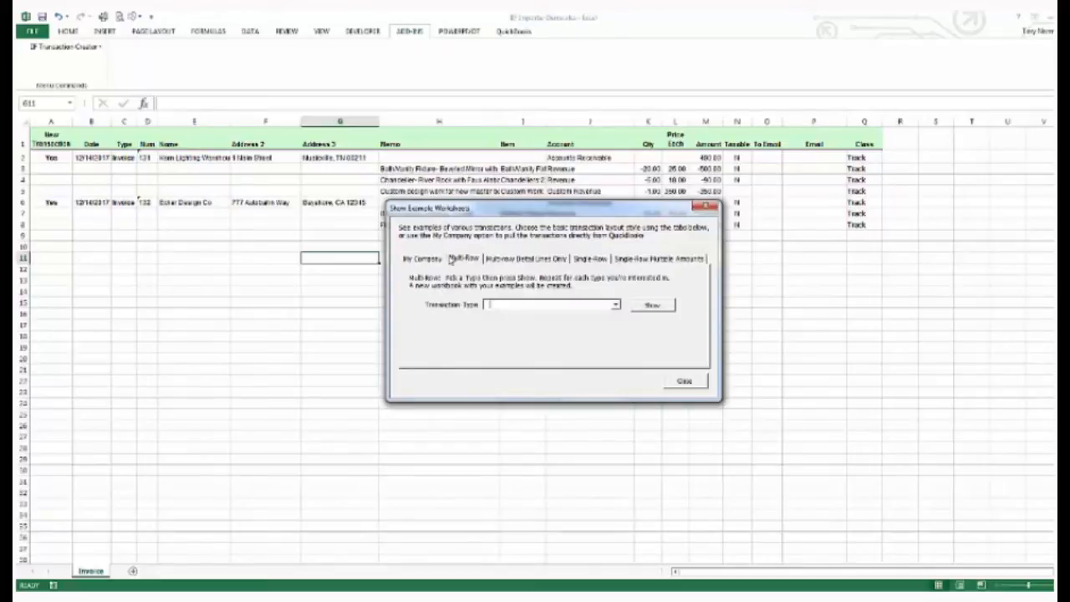
left_click(614, 305)
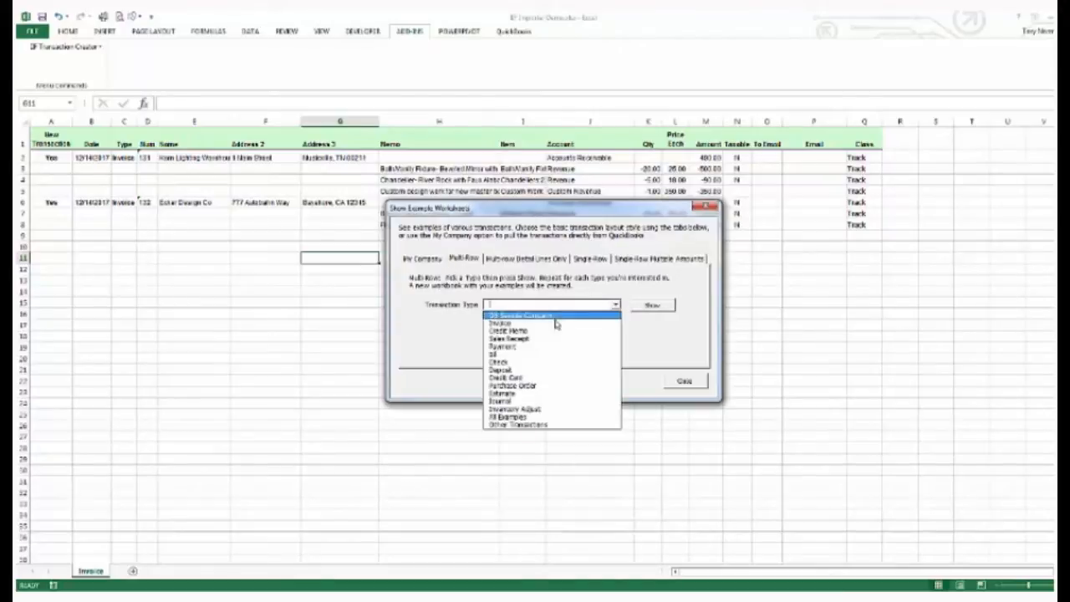
left_click(547, 324)
left_click(654, 306)
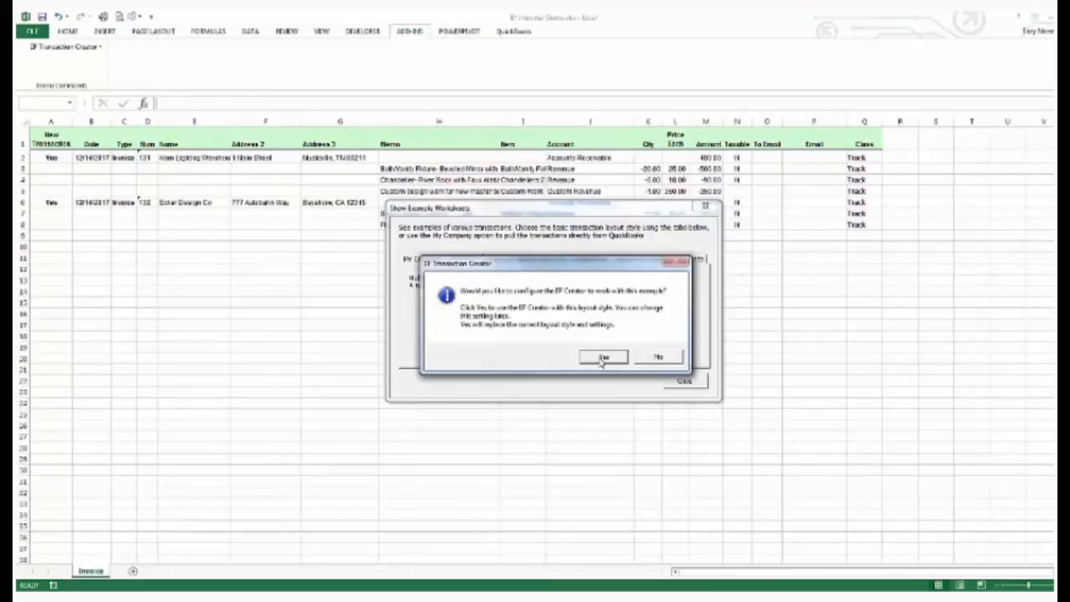
left_click(603, 358)
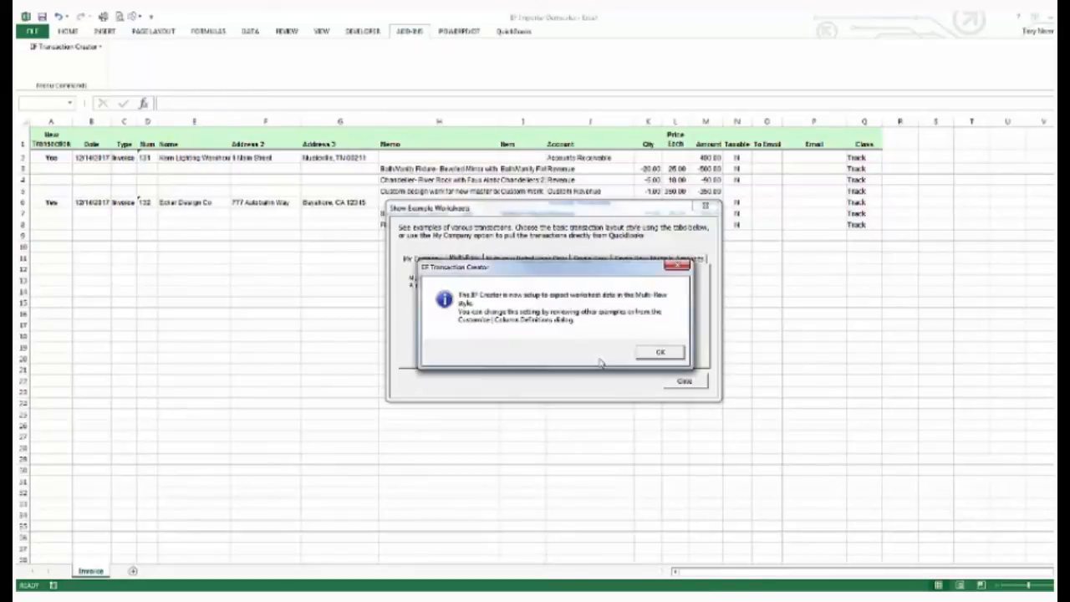
left_click(661, 354)
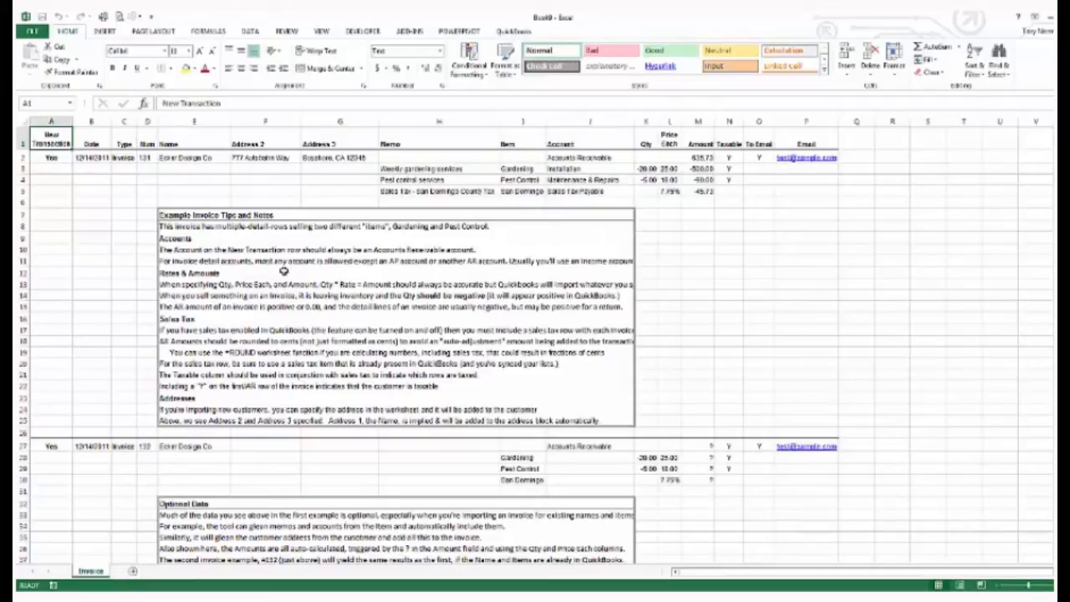
Step: Switch between the example workbook and the invoice workbook to compare their layouts
left_click(275, 599)
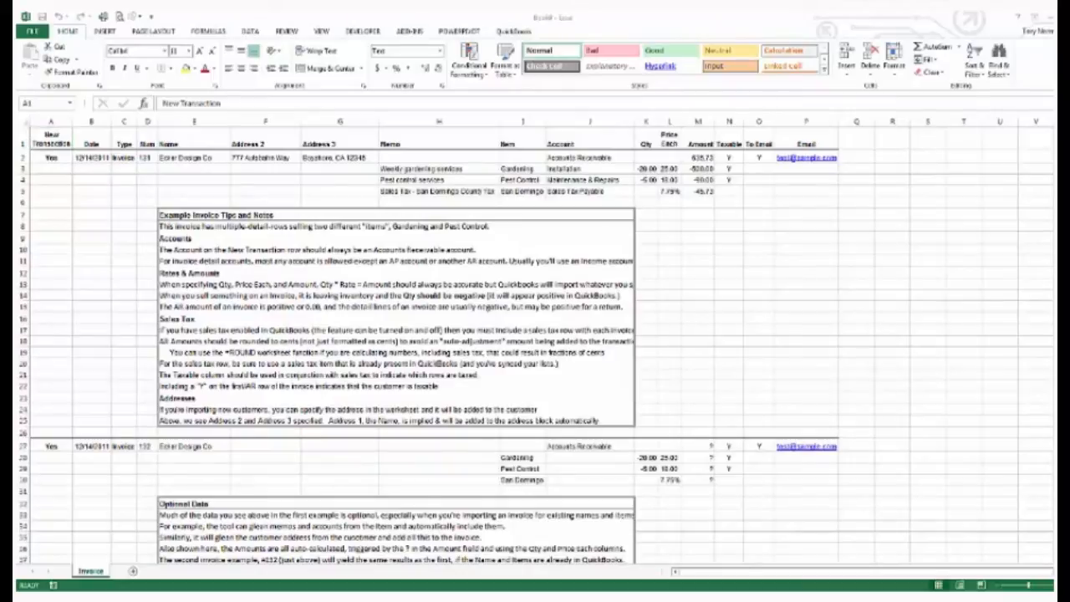
left_click(254, 571)
left_click(685, 380)
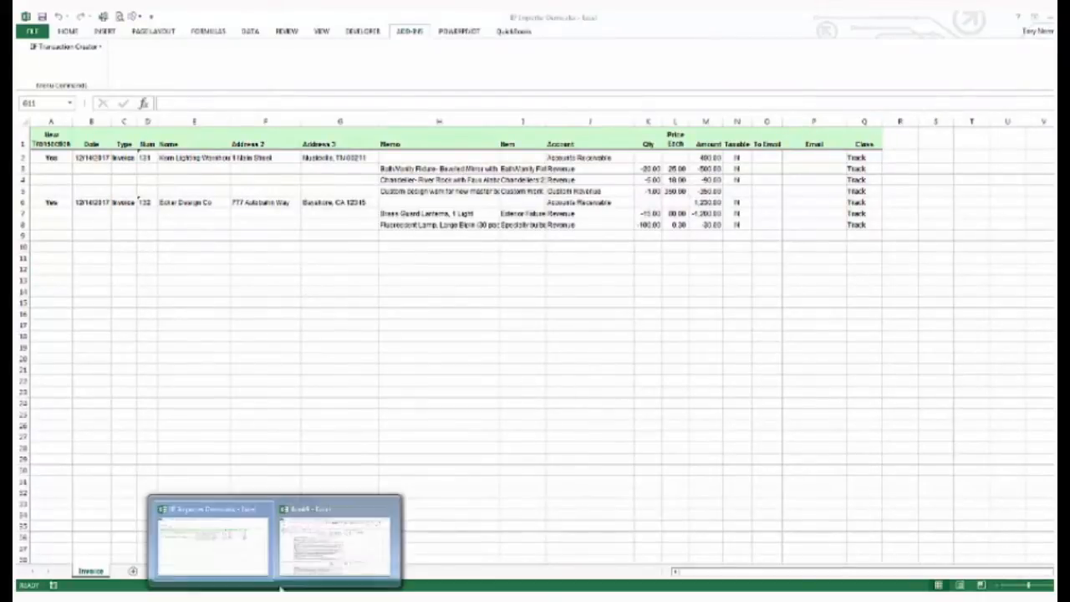
left_click(221, 559)
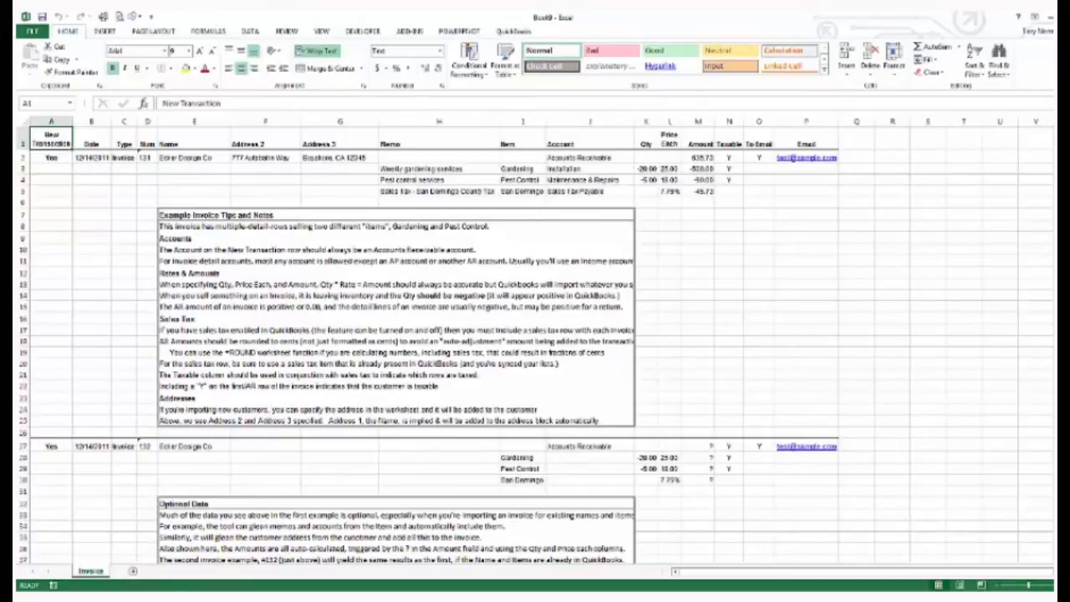
left_click(246, 566)
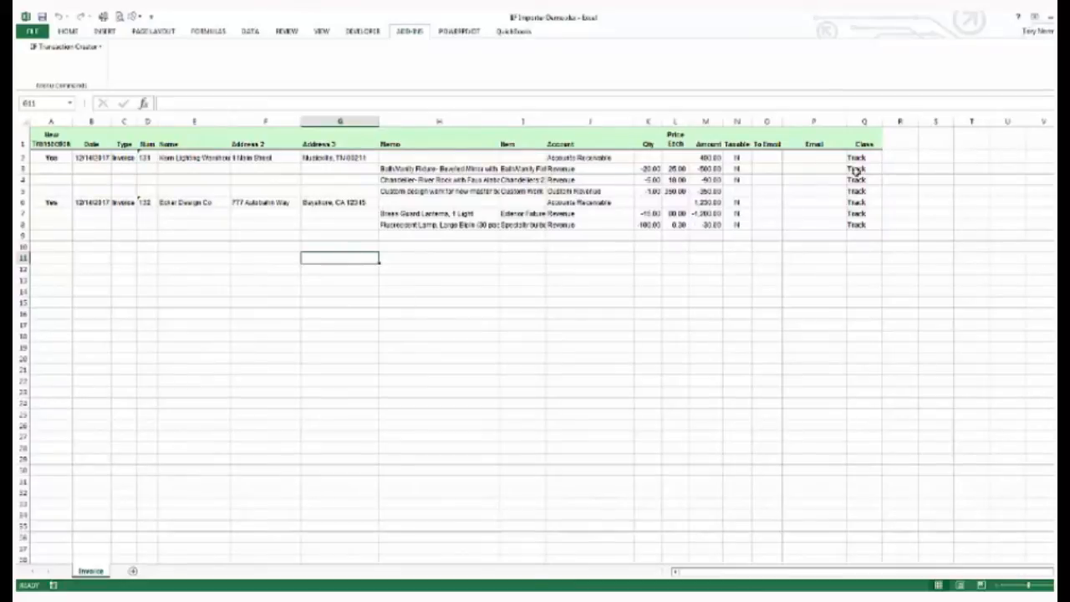
Step: Select the Class header cell and run Check worksheet, pulling the lists from QuickBooks
left_click(868, 142)
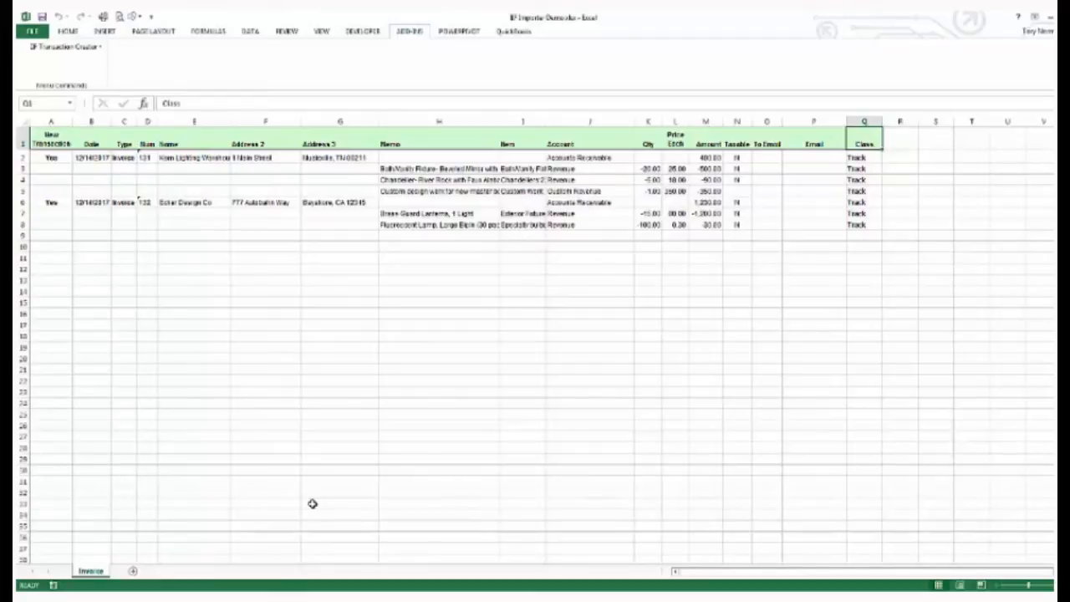
left_click(46, 47)
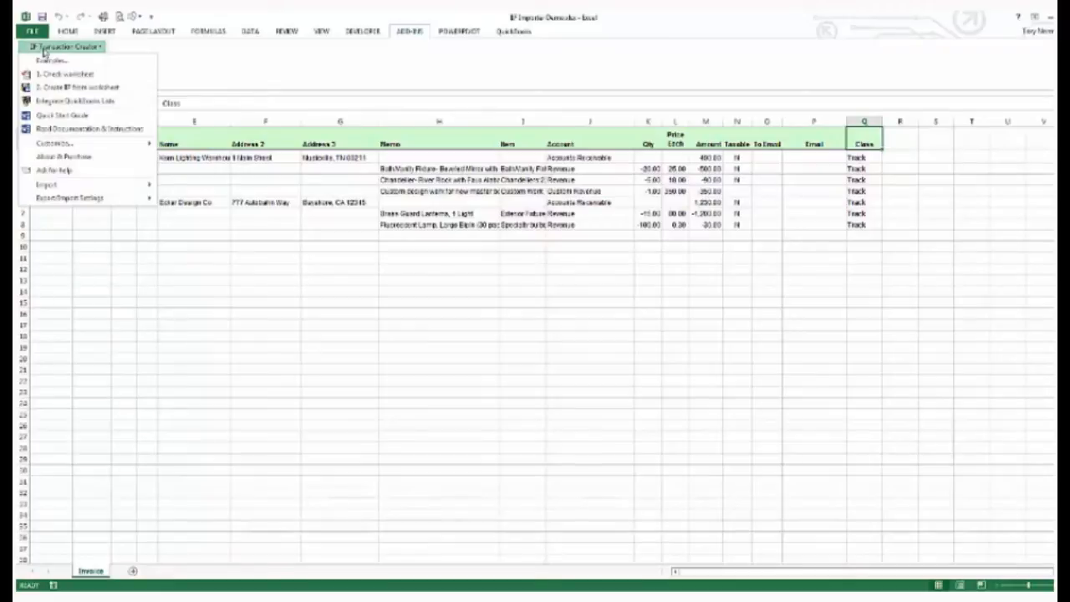
left_click(63, 74)
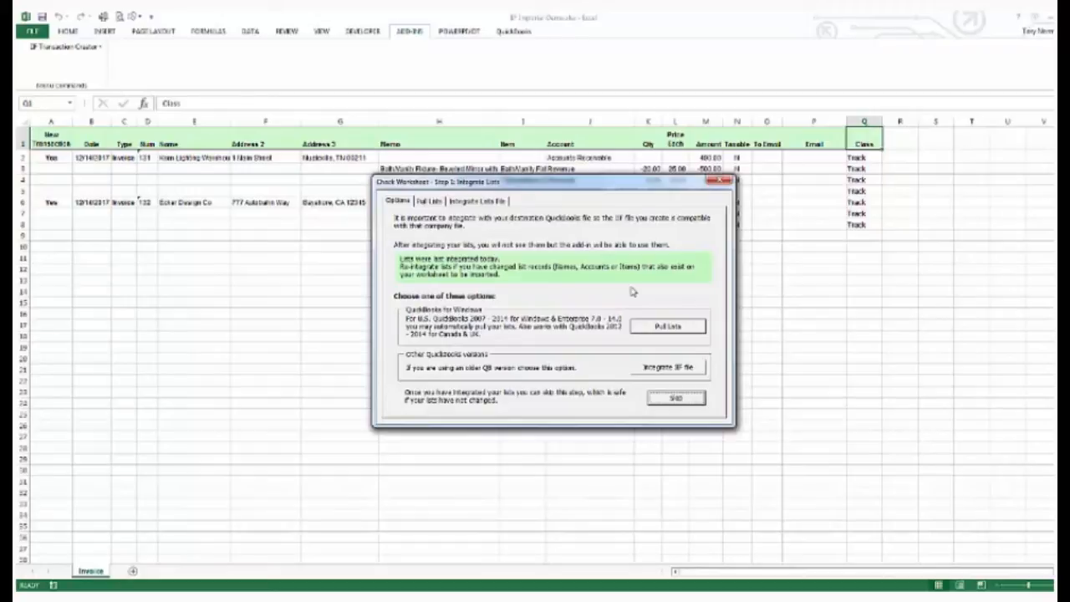
left_click(644, 332)
left_click(644, 330)
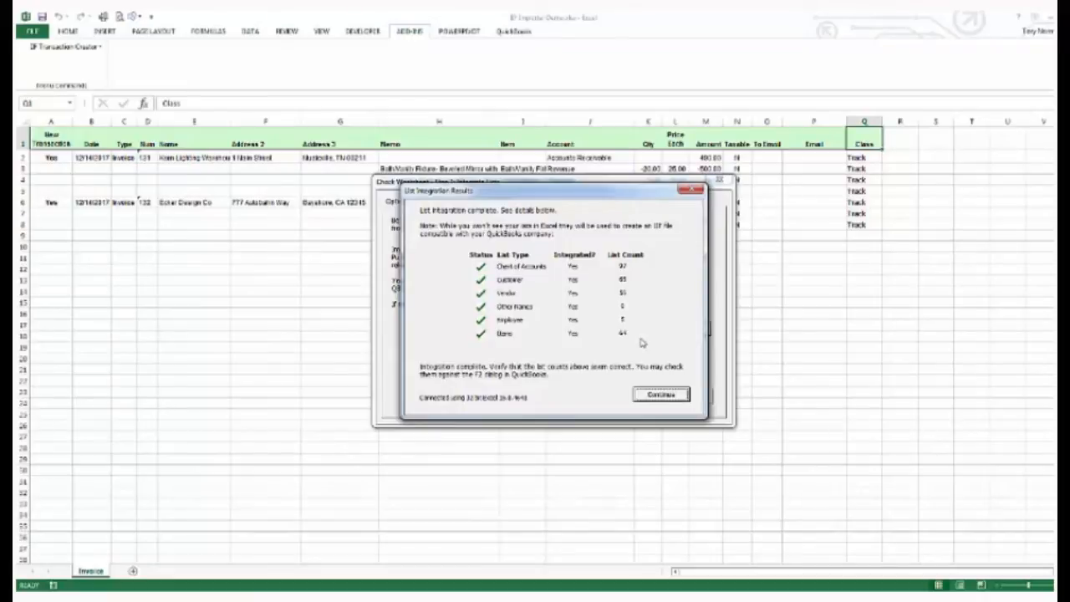
left_click(660, 395)
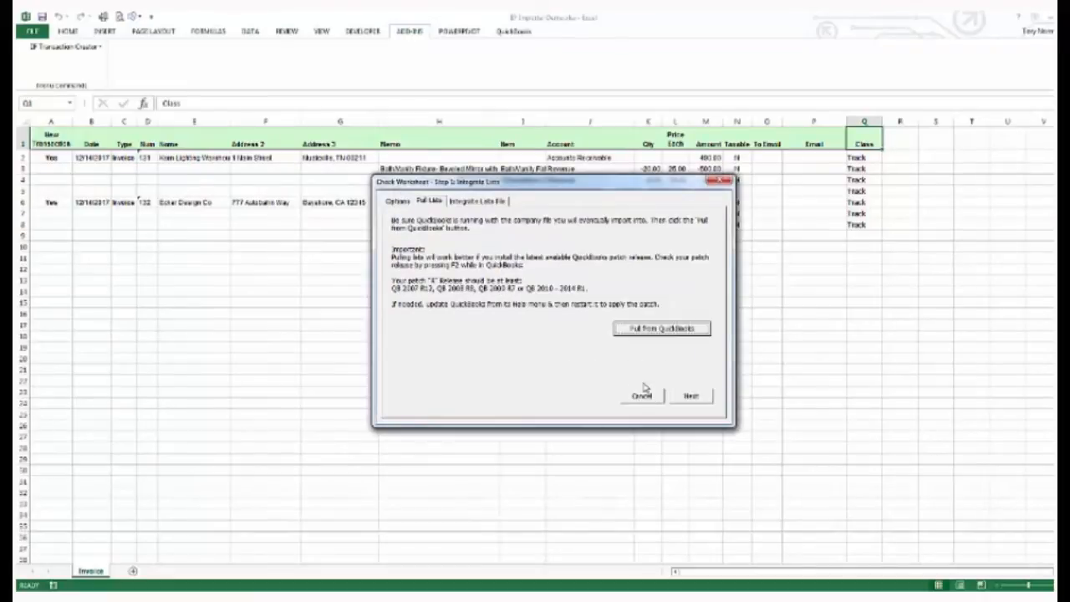
Step: Continue the worksheet check and stop checking at the unbalanced transaction warning
left_click(692, 399)
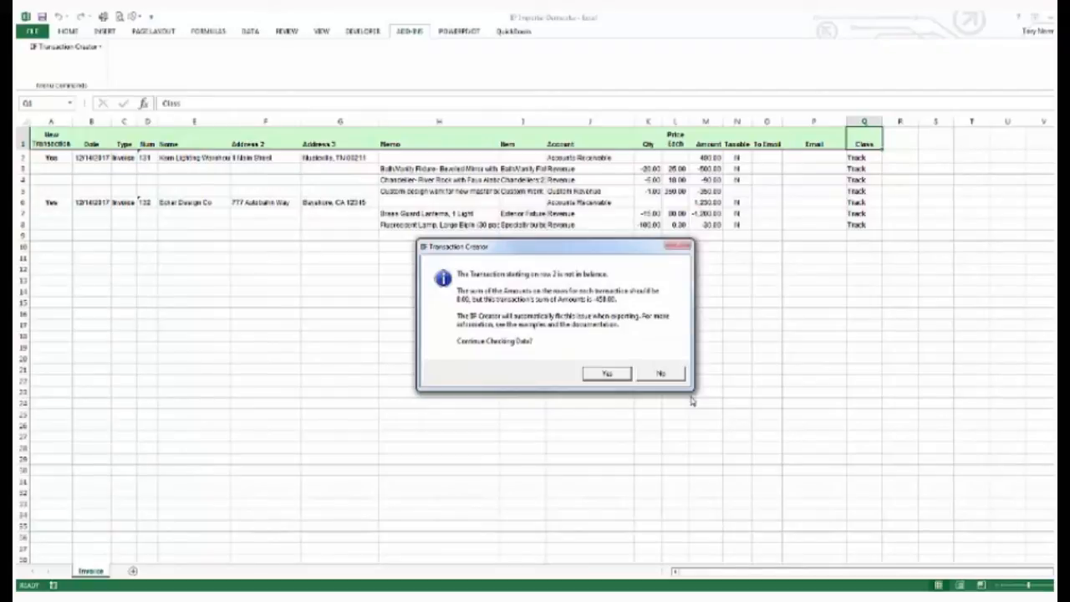
left_click(660, 373)
left_click(678, 416)
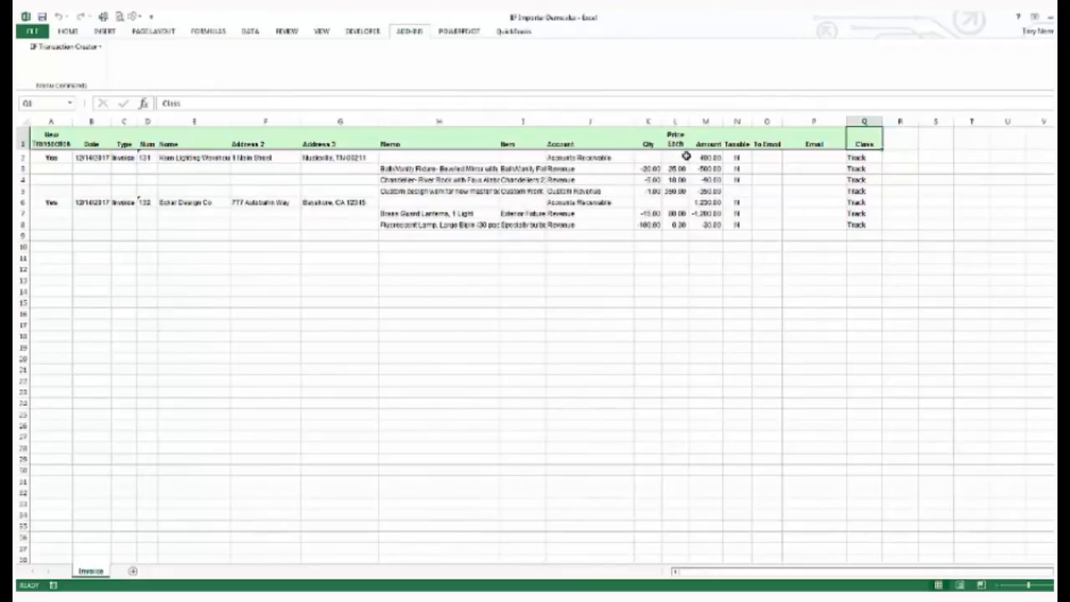
Step: Set the first invoice's Accounts Receivable amount in M2 to 940
left_click_drag(691, 157, 696, 190)
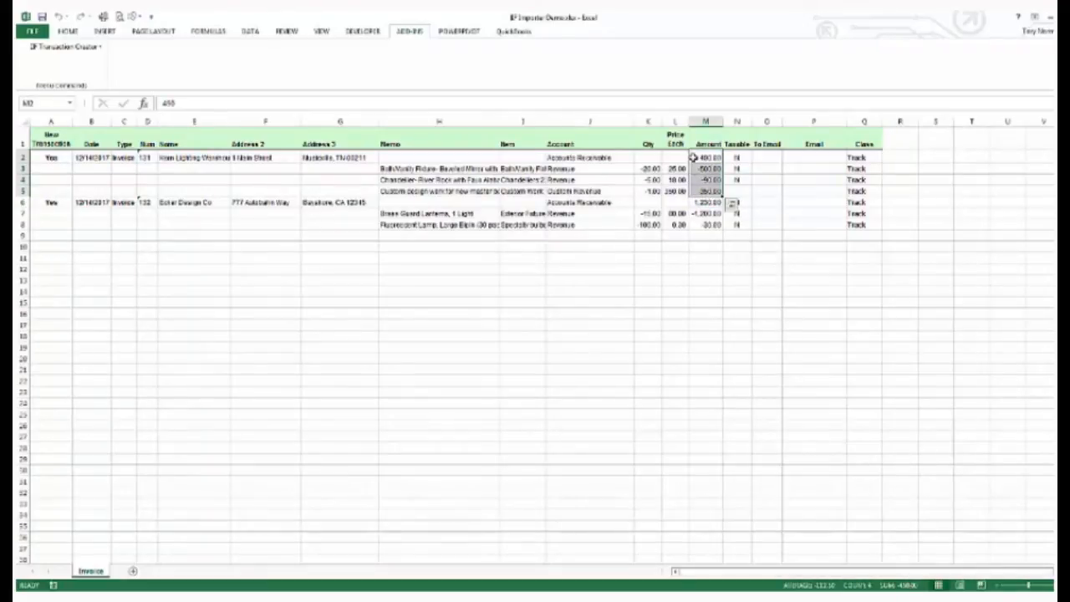
left_click(693, 157)
type("940")
key("Return")
left_click_drag(693, 157, 699, 191)
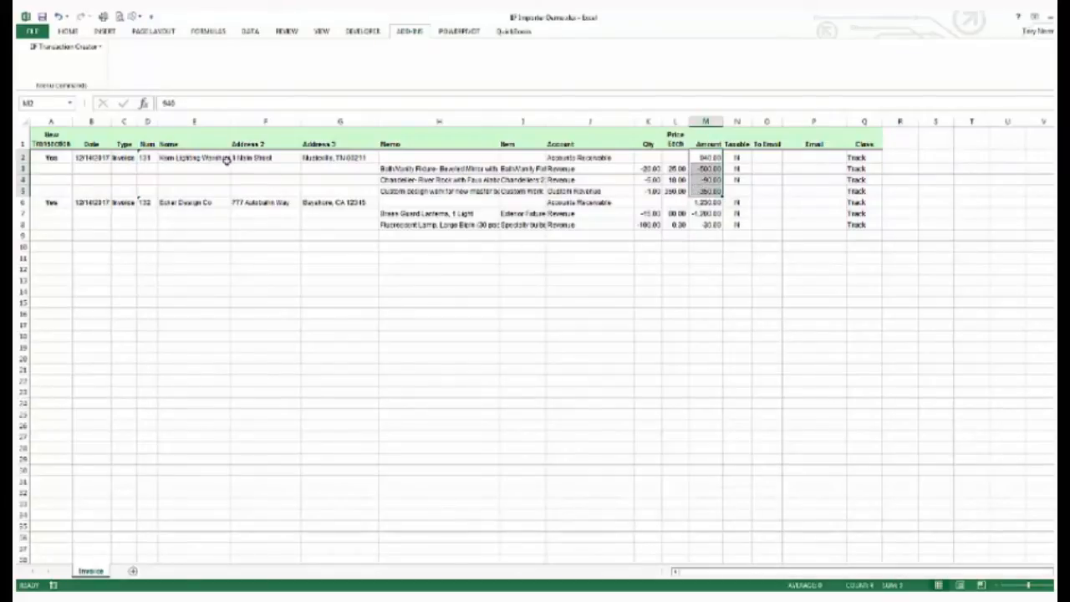
Step: Run Check worksheet again, skipping list integration, and close the results dialog
left_click(54, 48)
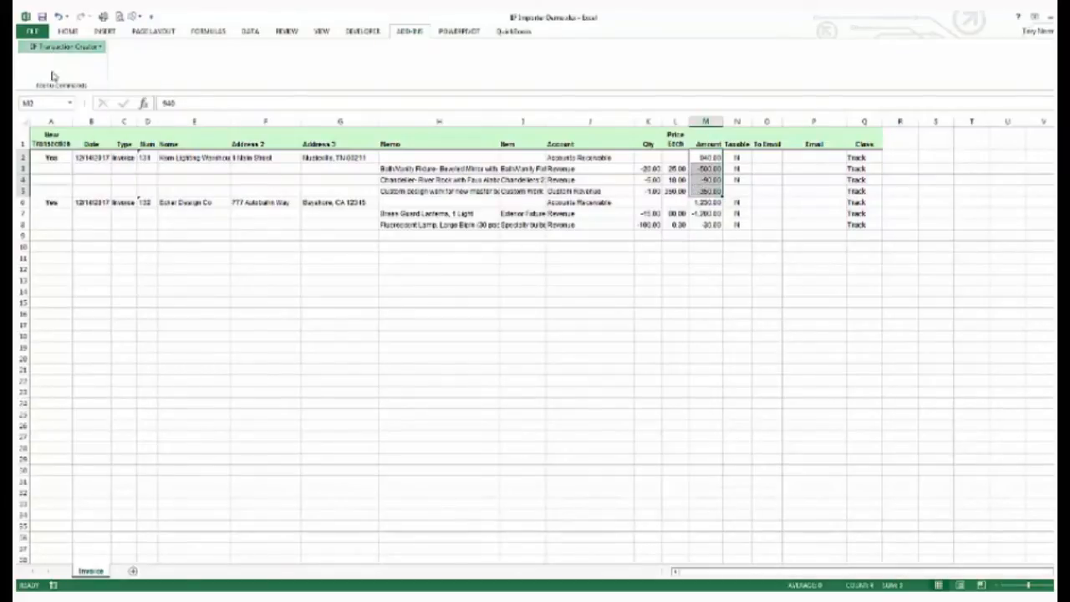
left_click(54, 74)
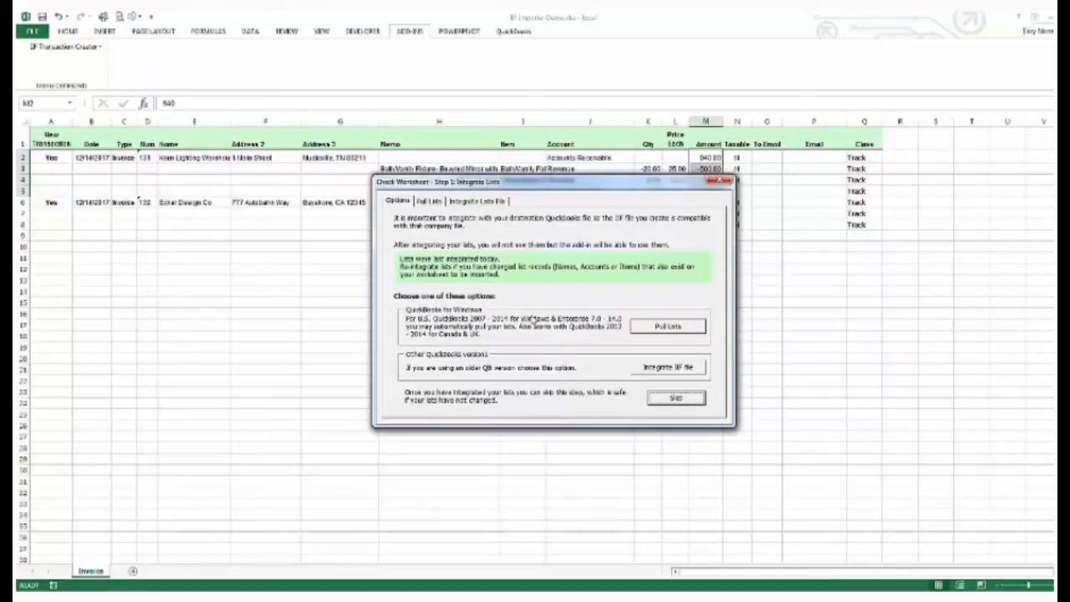
left_click(681, 402)
mouse_move(566, 324)
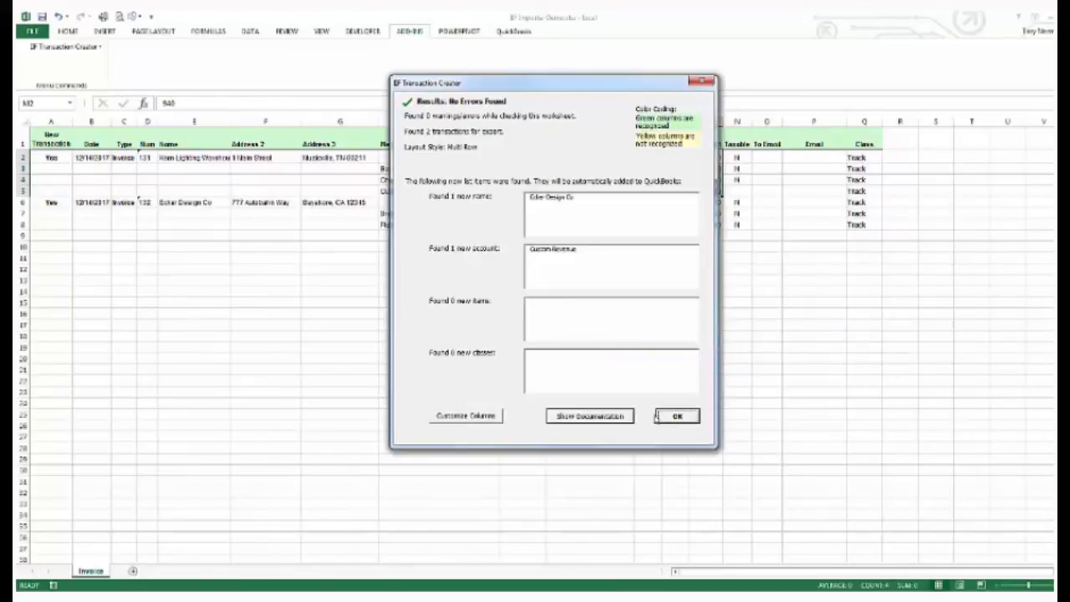
left_click(676, 417)
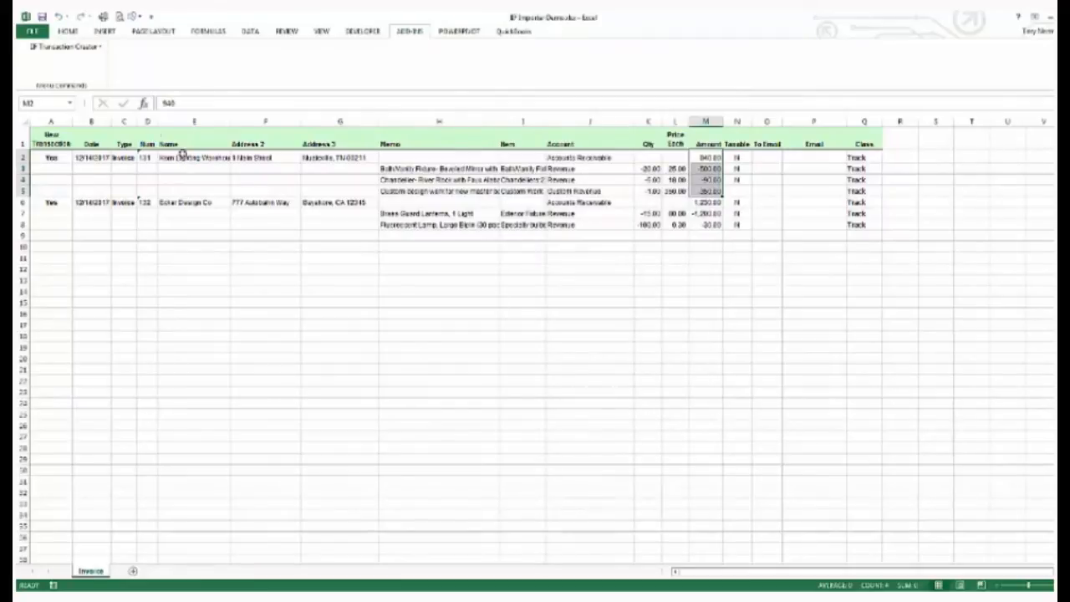
Step: Create the IIF file from the worksheet, skipping list integration and exporting to ImportDemo.IIF
left_click(65, 47)
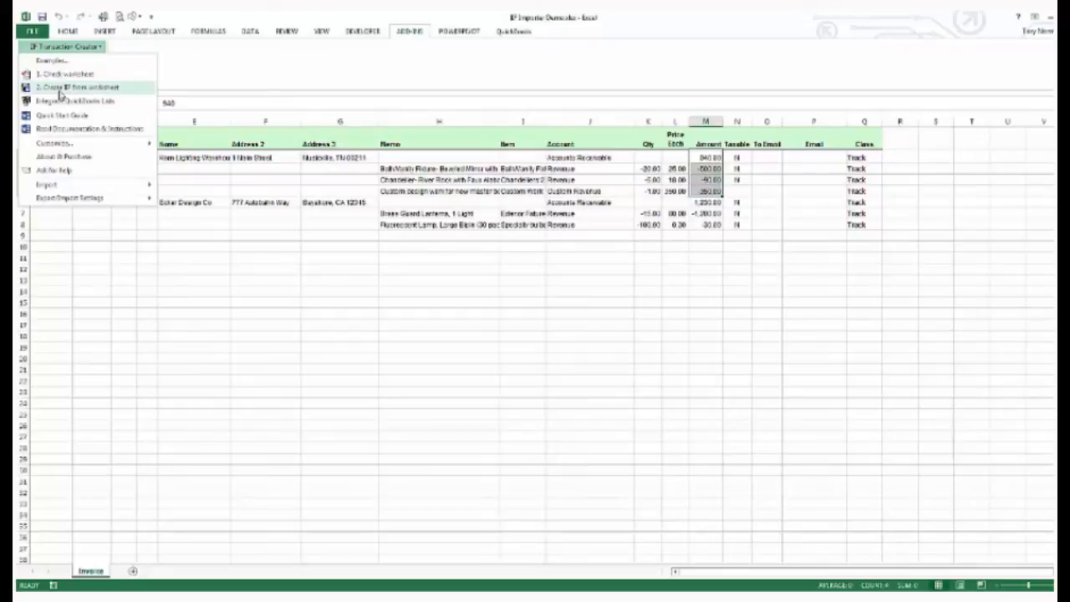
left_click(60, 88)
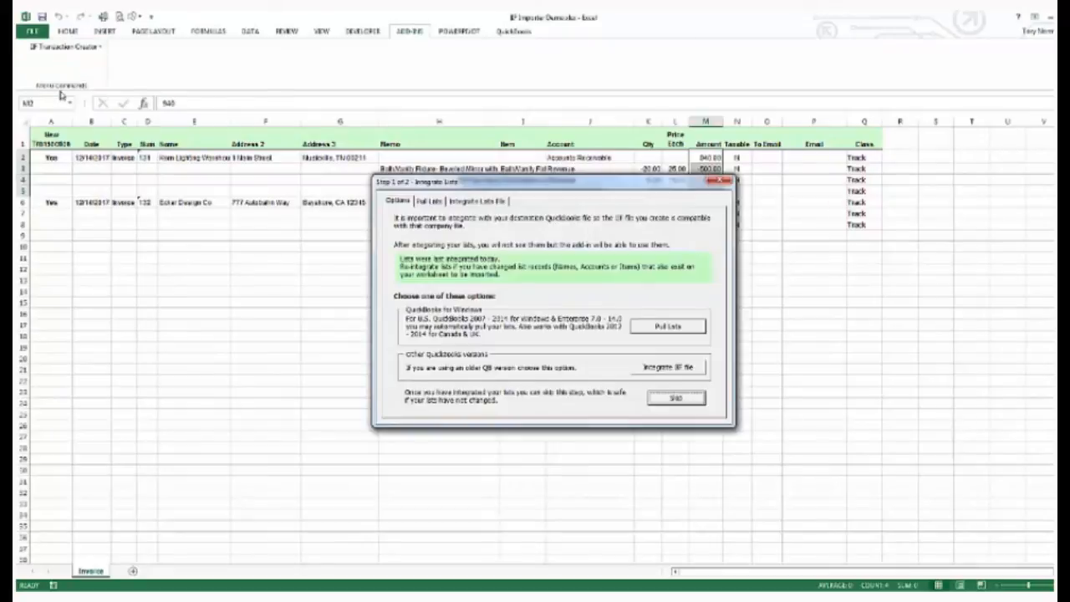
left_click(676, 400)
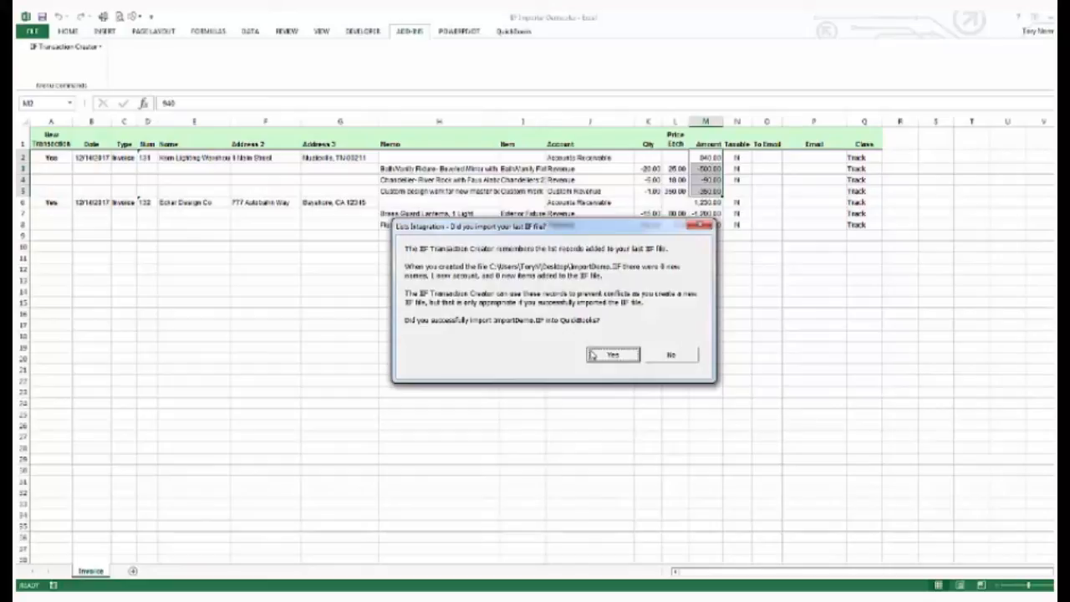
left_click(593, 355)
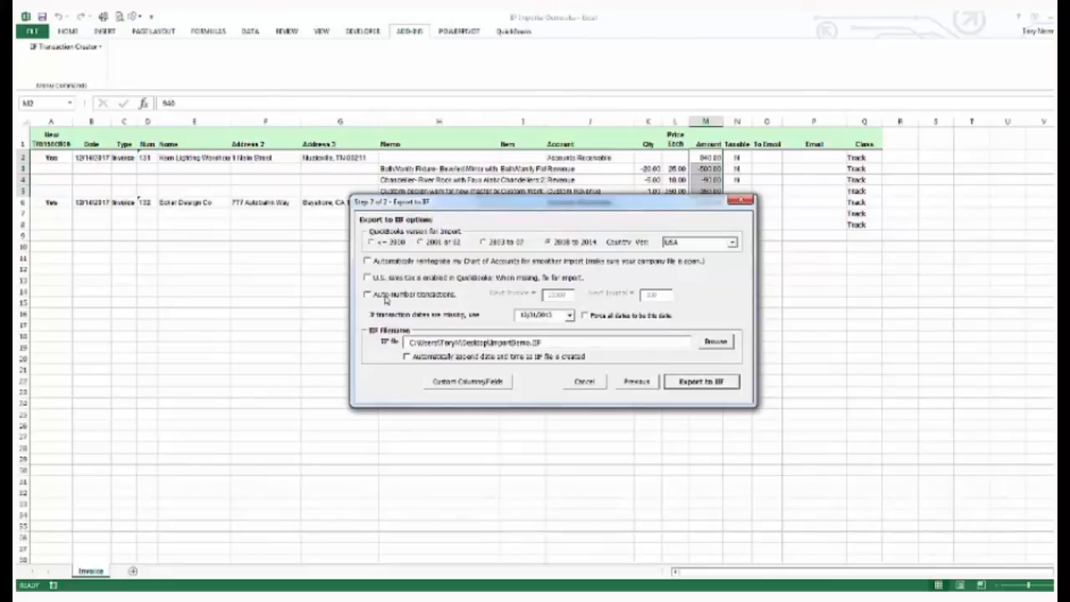
left_click(701, 382)
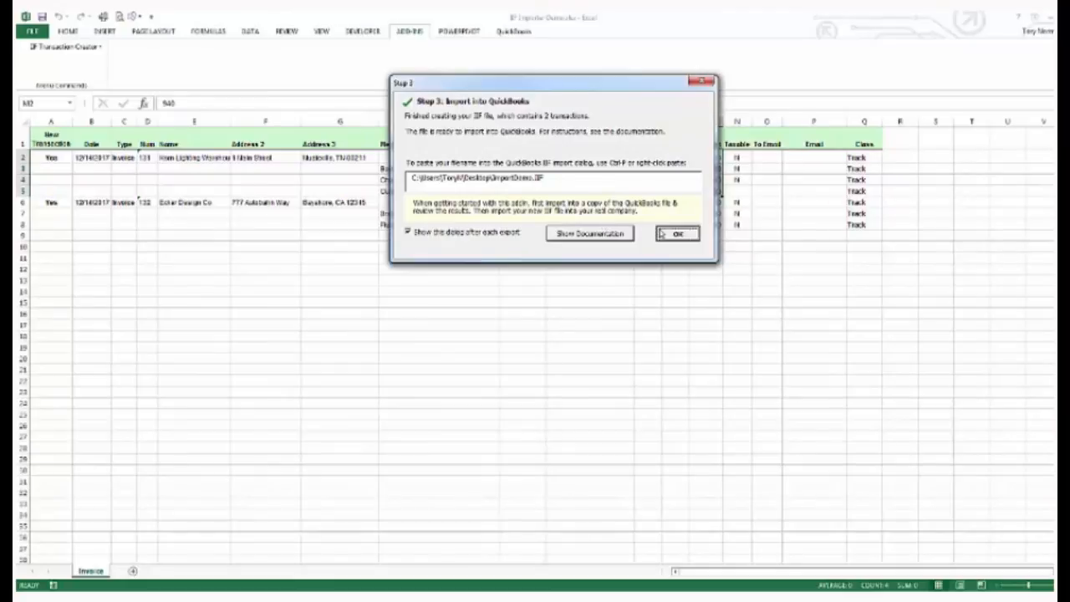
left_click(678, 234)
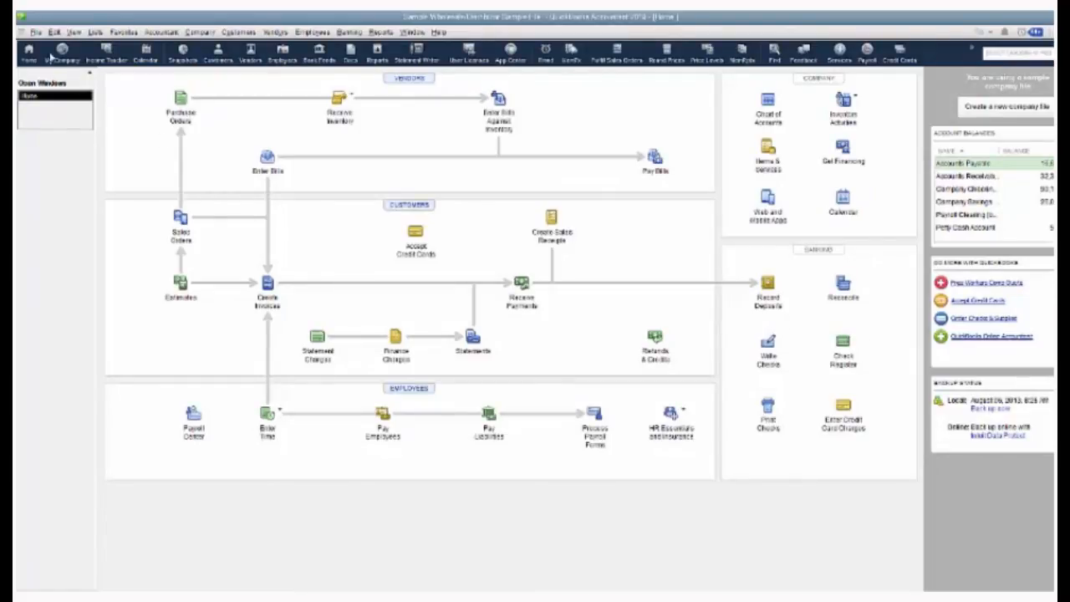
Step: Switch to QuickBooks and import the ImportDemo.IIF file from the desktop as an IIF file
left_click(35, 32)
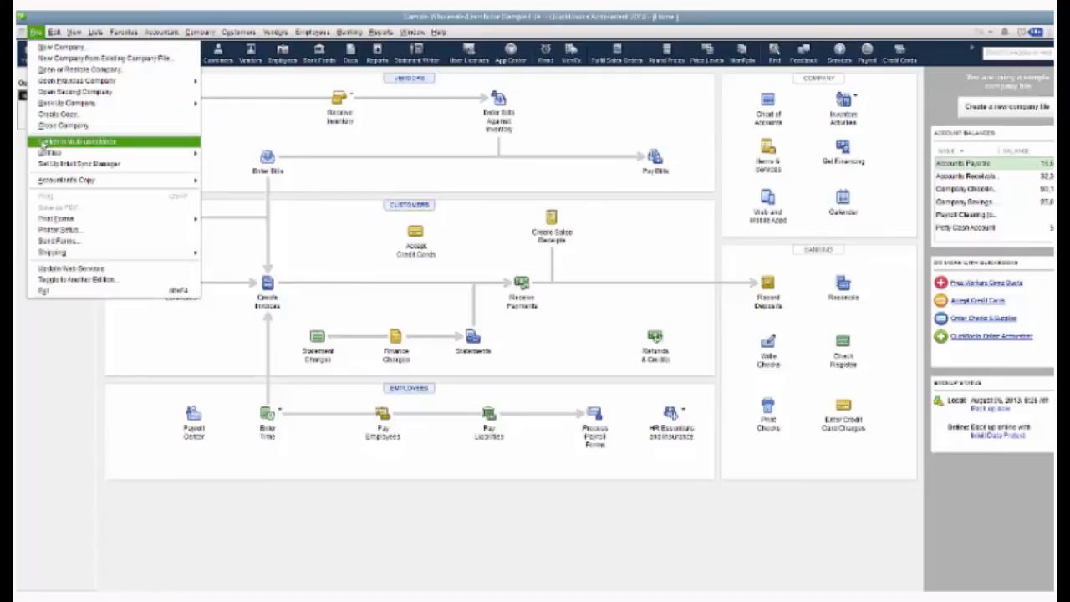
mouse_move(67, 157)
mouse_move(216, 161)
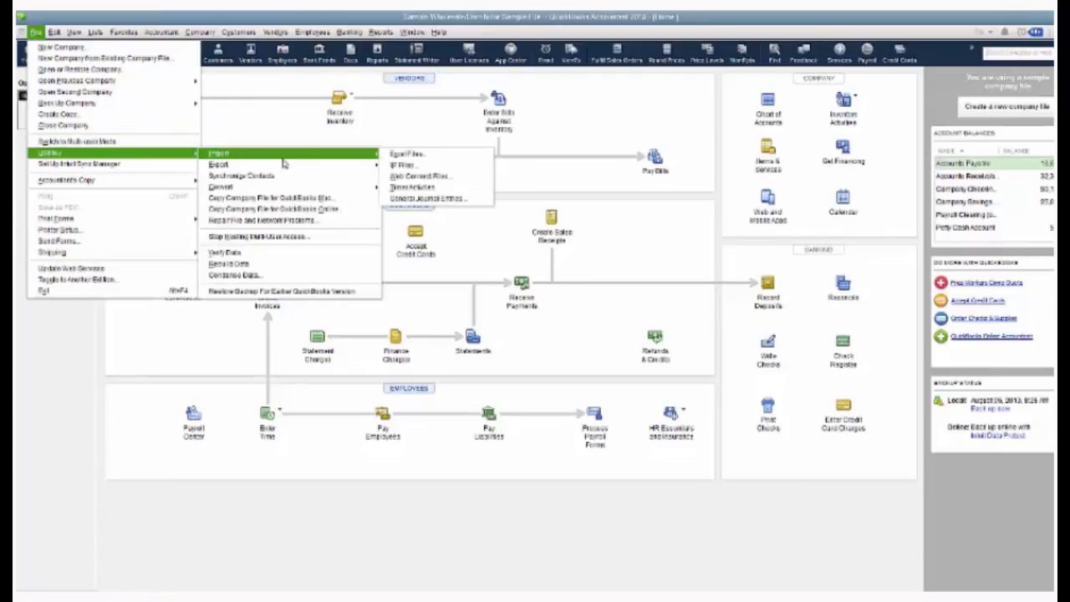
left_click(416, 167)
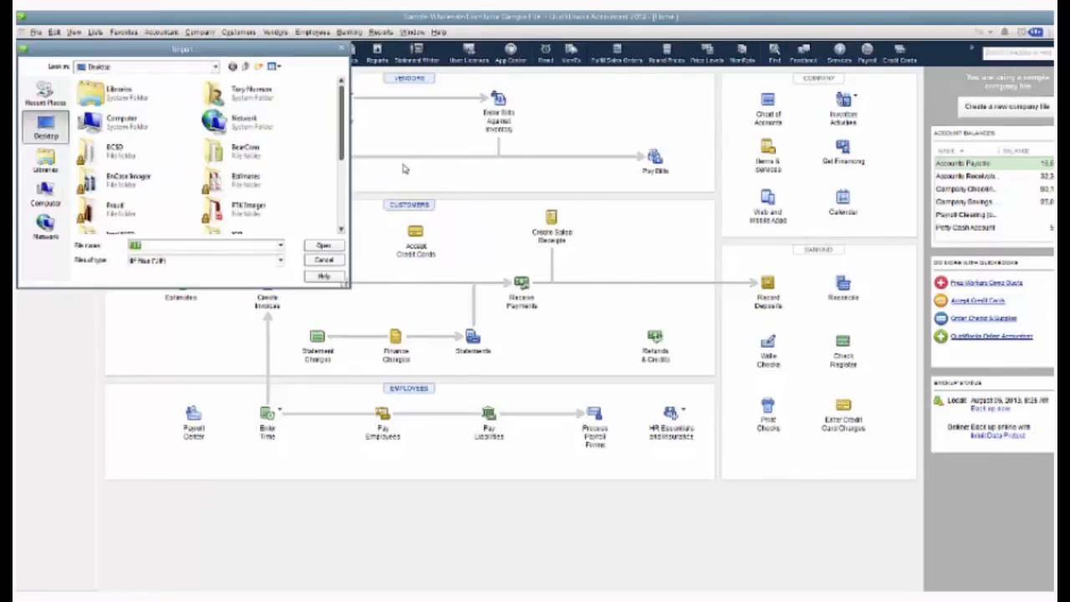
scroll(328, 219, "down", 3)
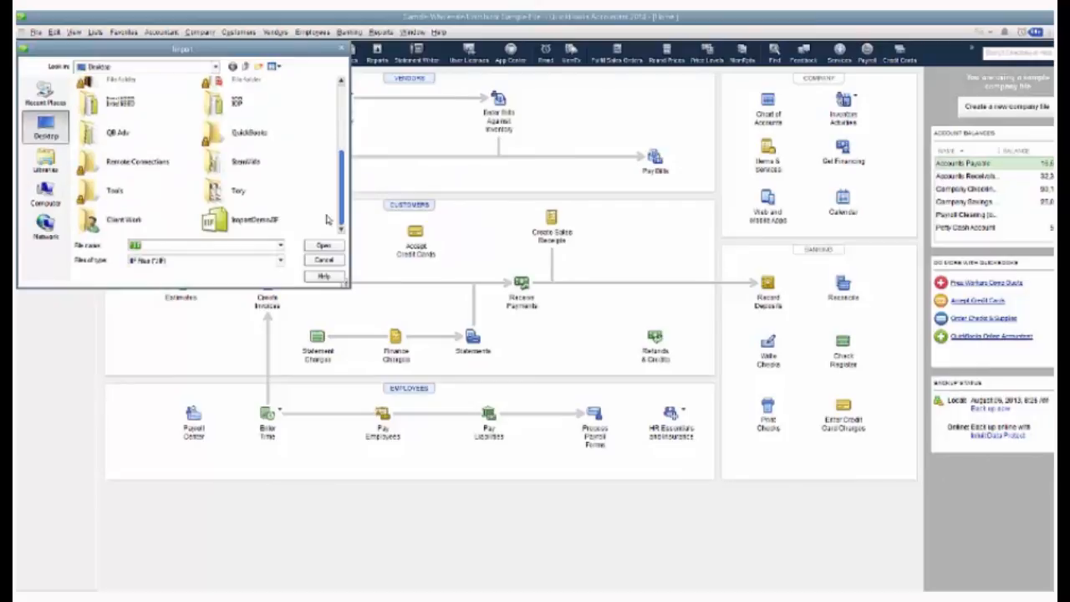
double_click(251, 219)
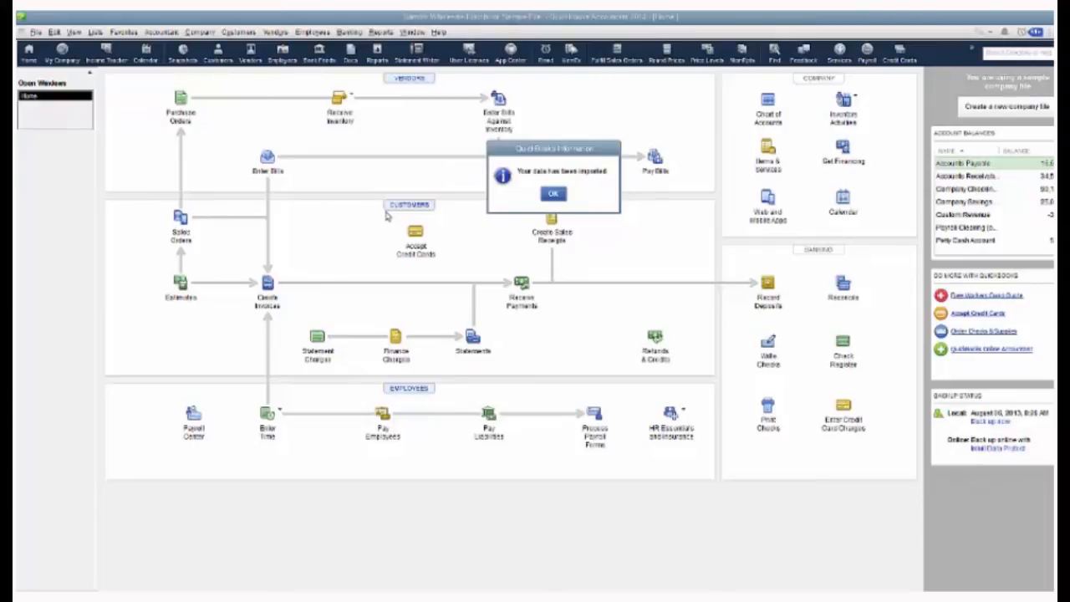
left_click(555, 196)
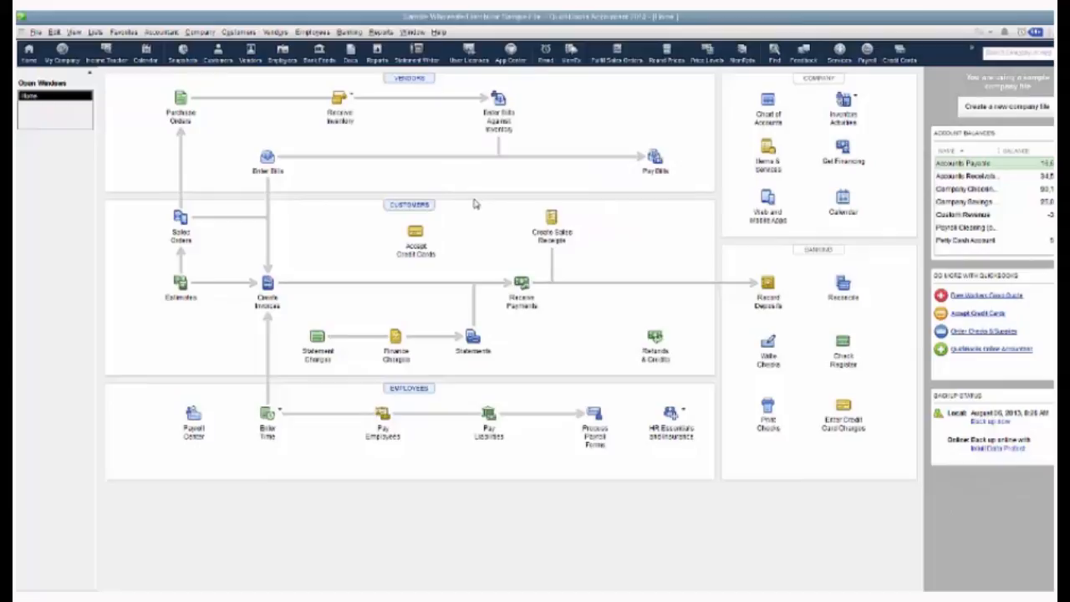